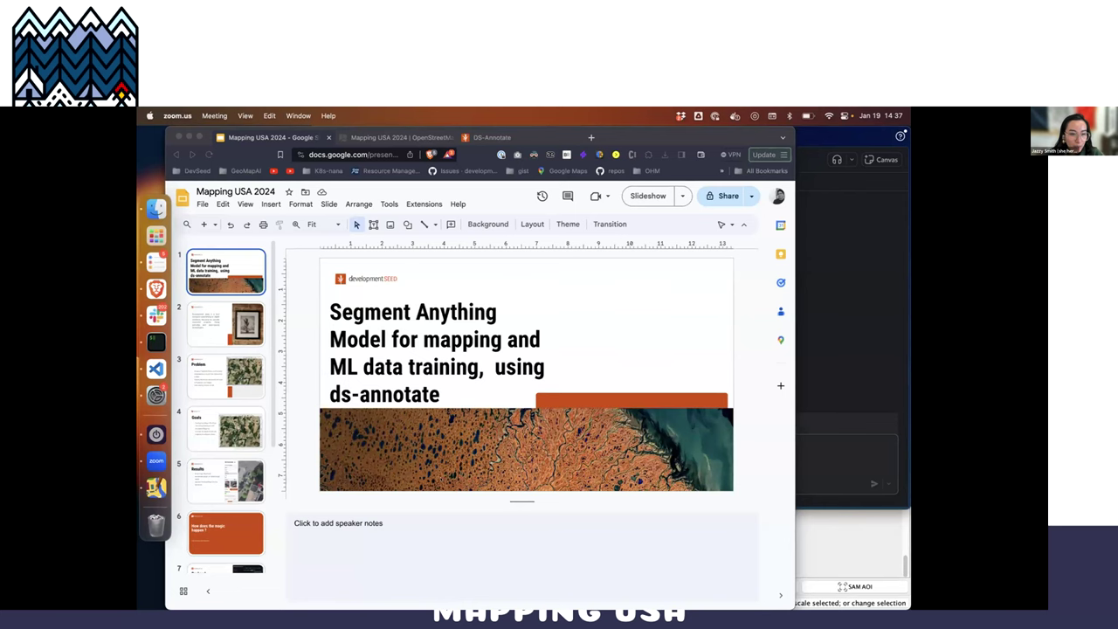
Step: Present the Mapping USA 2024 deck full screen and advance past the Development Seed slide
{"action": "key", "text": "ctrl+Up"}
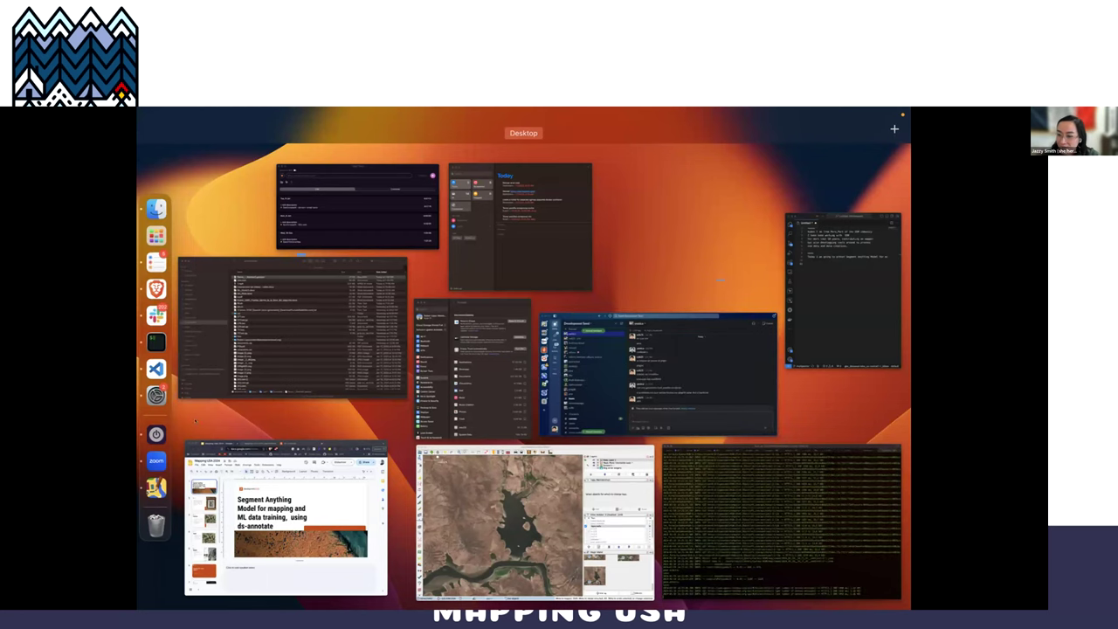
{"action": "left_click", "coordinate": [156, 460]}
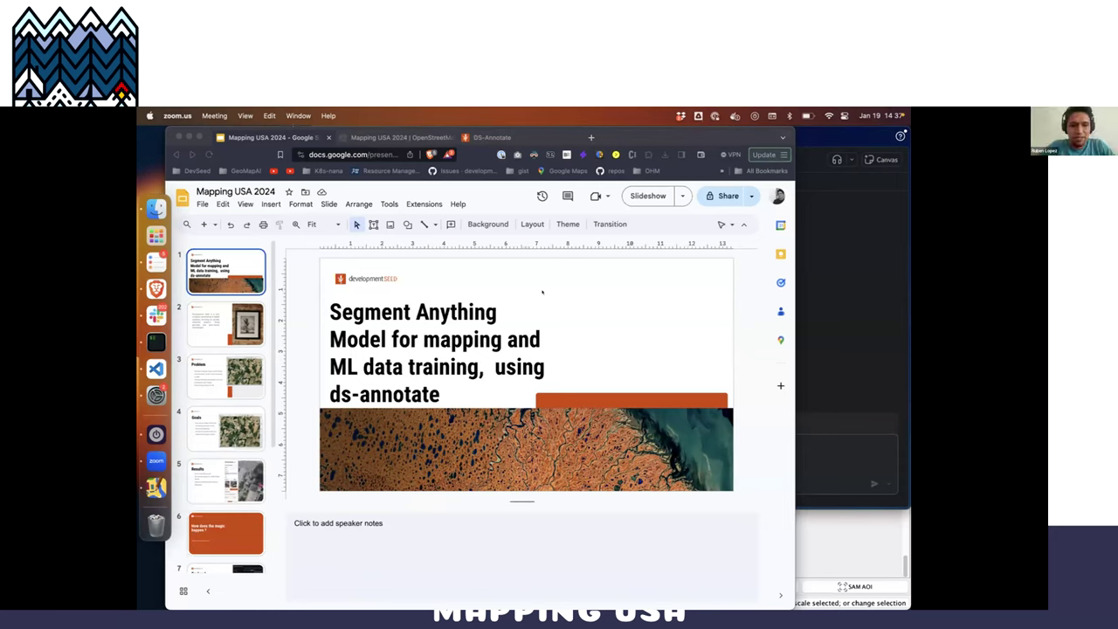
{"action": "left_click", "coordinate": [280, 274]}
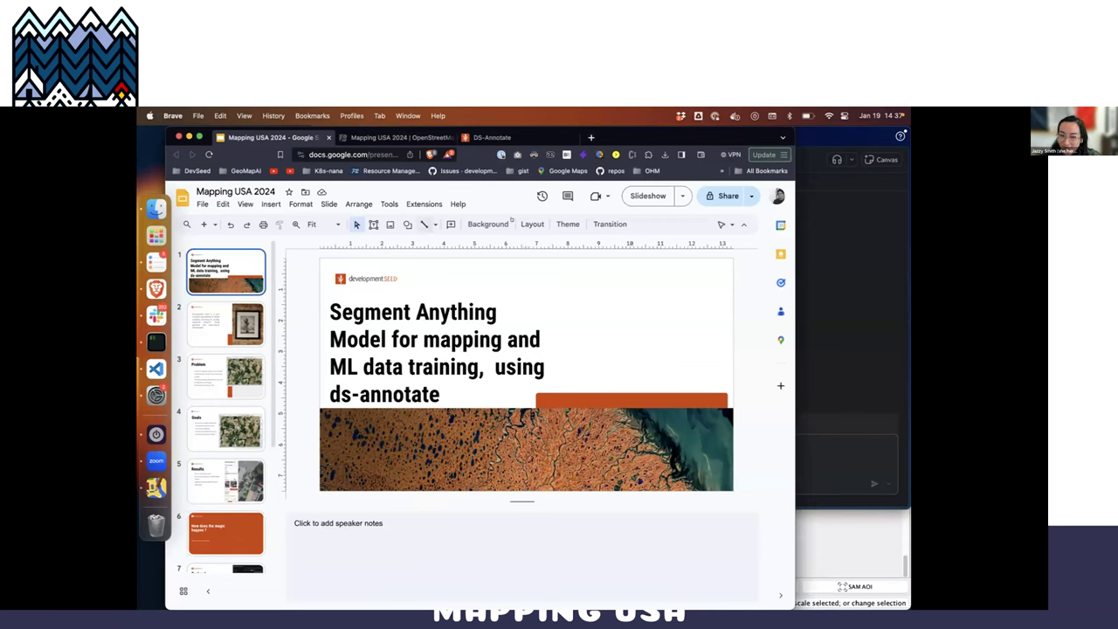
{"action": "left_click", "coordinate": [648, 196]}
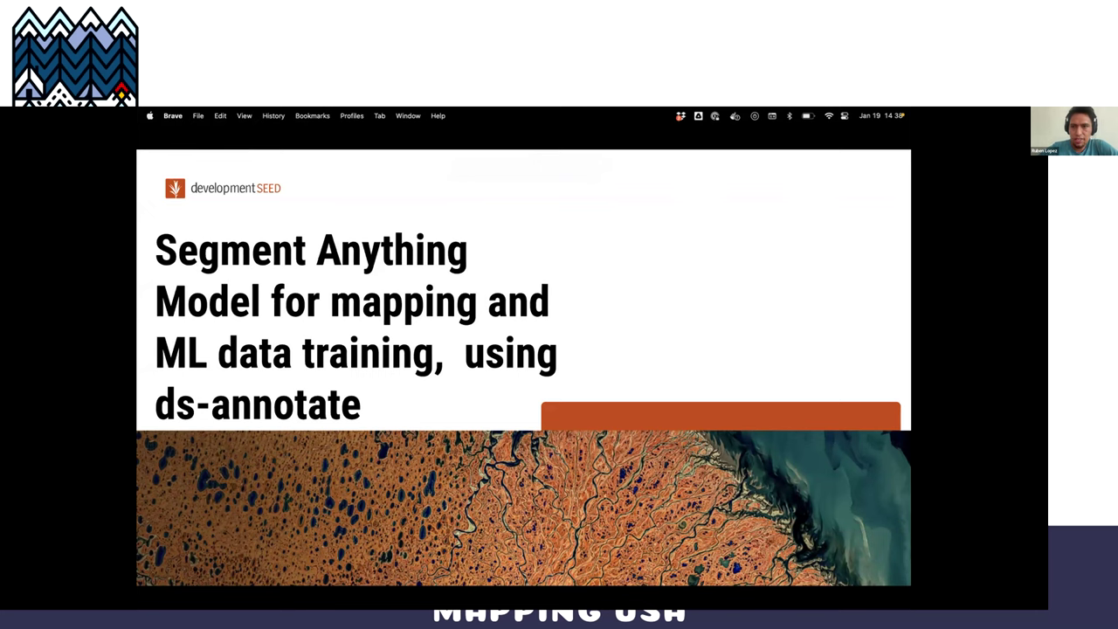
{"action": "key", "text": "Right"}
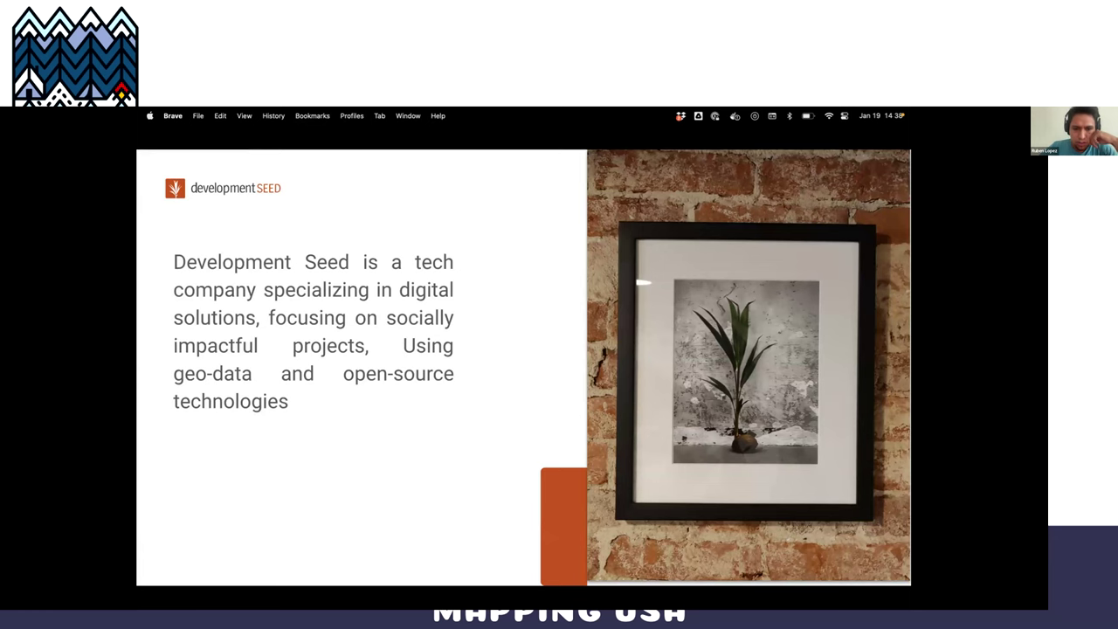
{"action": "key", "text": "Right"}
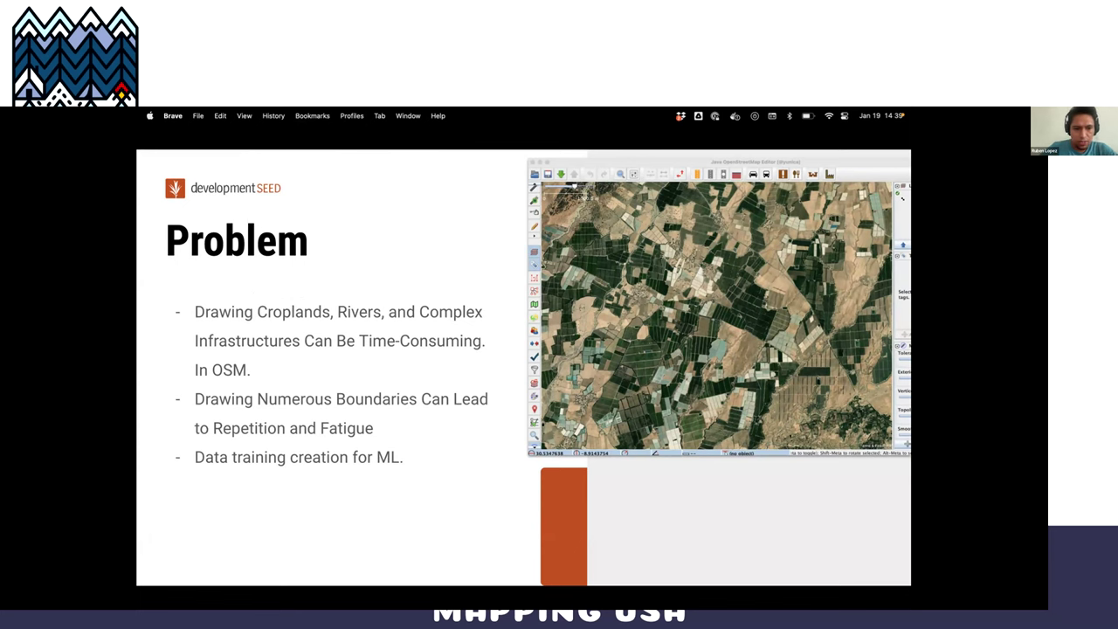
Step: Advance the slideshow to the Goals slide, then on to the Results slide
{"action": "key", "text": "Right"}
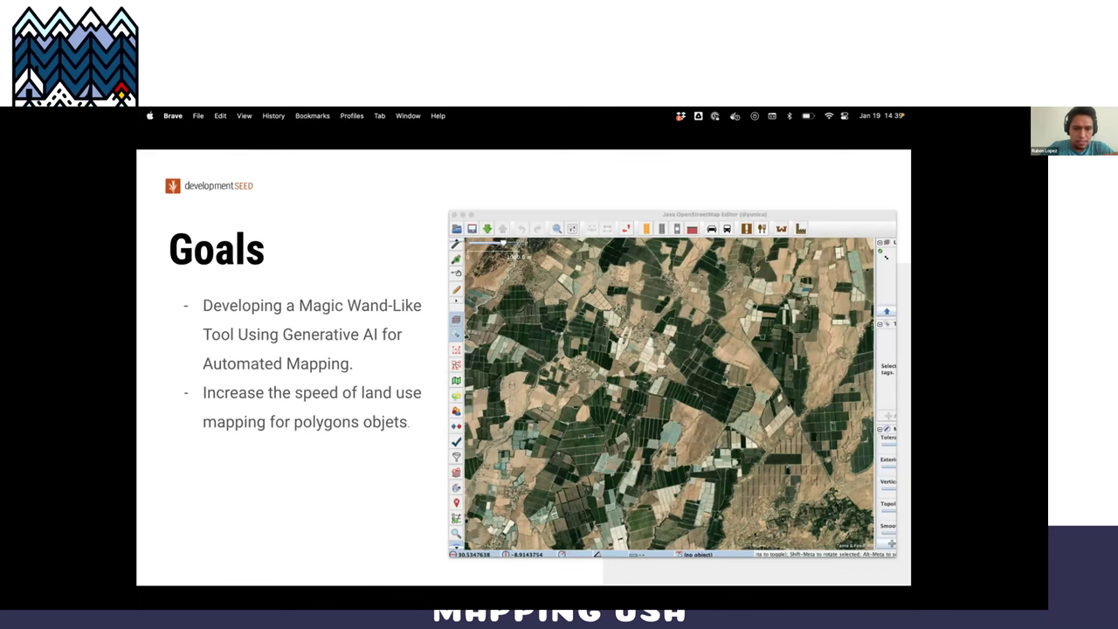
{"action": "key", "text": "Right"}
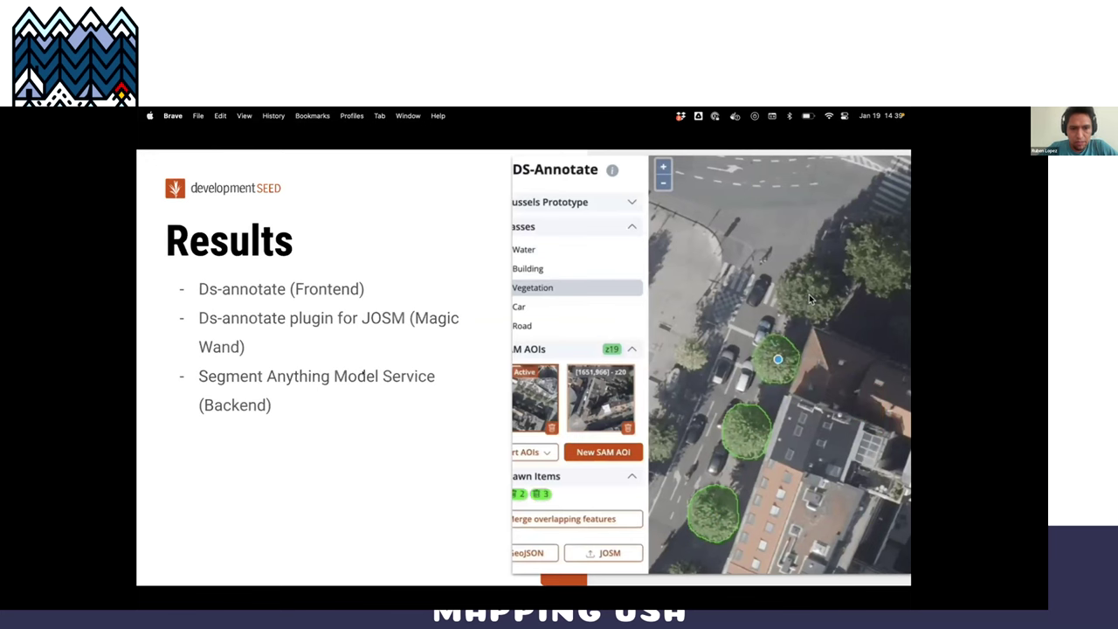
Step: Exit the slideshow back to the Slides editor on the Results slide
{"action": "key", "text": "Escape"}
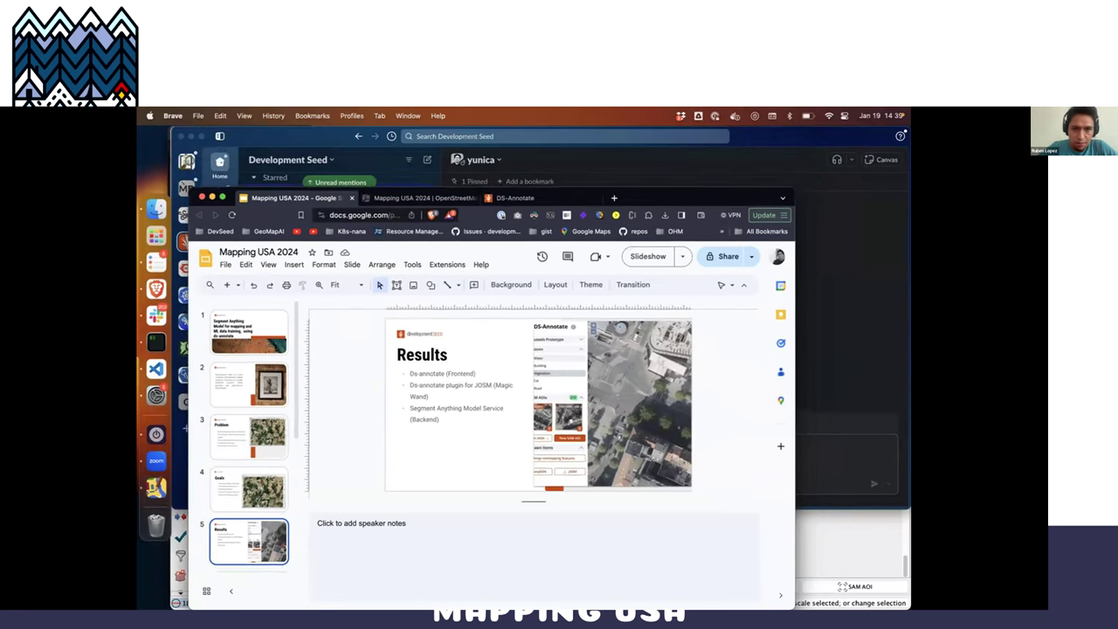
Step: Switch to DS-Annotate, widen the browser window, and select the Farms project
{"action": "left_click", "coordinate": [510, 192]}
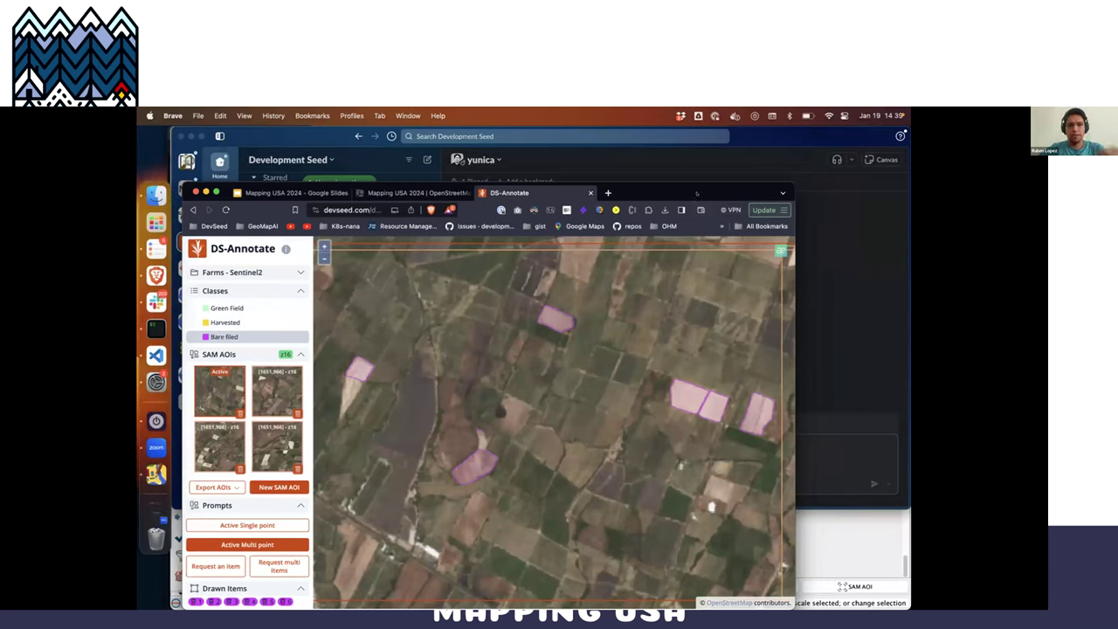
{"action": "left_click_drag", "start_coordinate": [794, 178], "coordinate": [881, 165]}
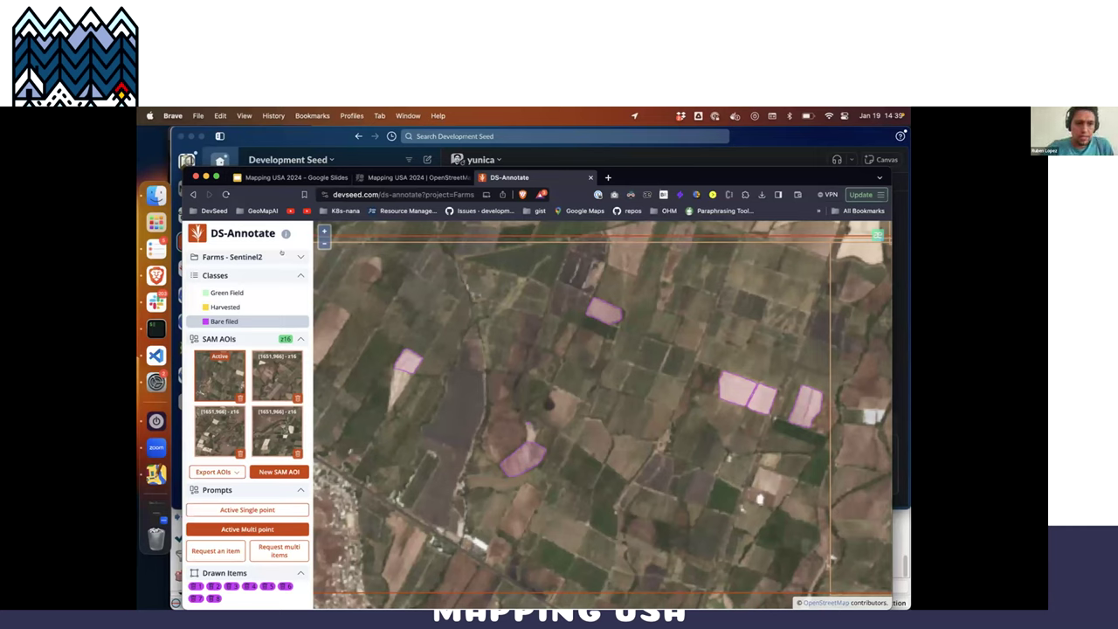
{"action": "left_click", "coordinate": [292, 254]}
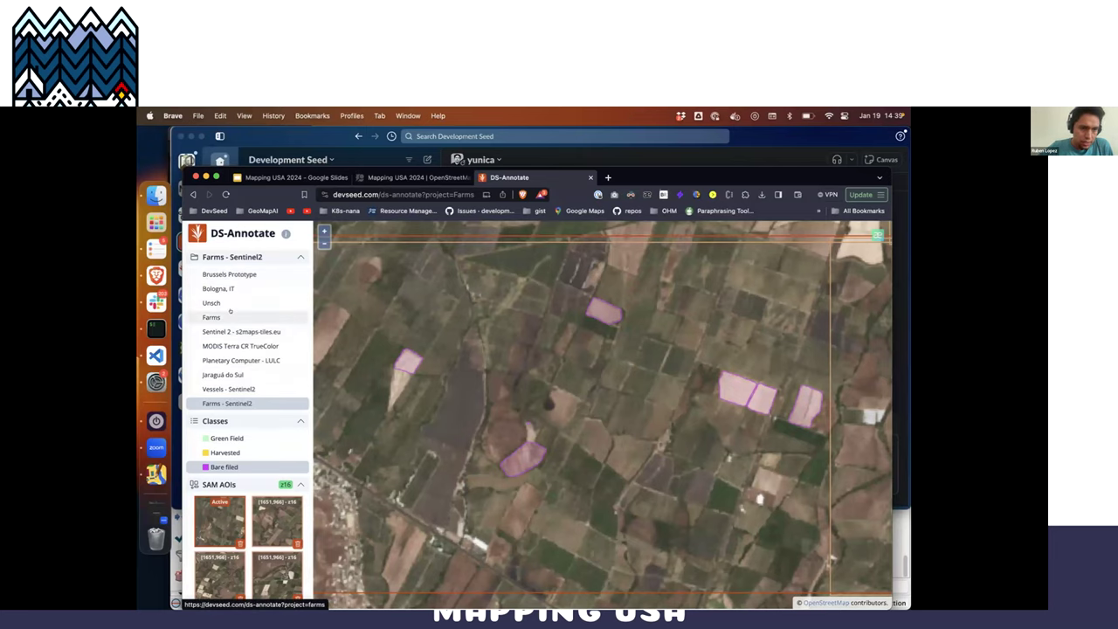
{"action": "left_click", "coordinate": [230, 316]}
Step: Switch to the Farms - Sentinel2 project and choose the Green Field class
{"action": "left_click", "coordinate": [231, 258]}
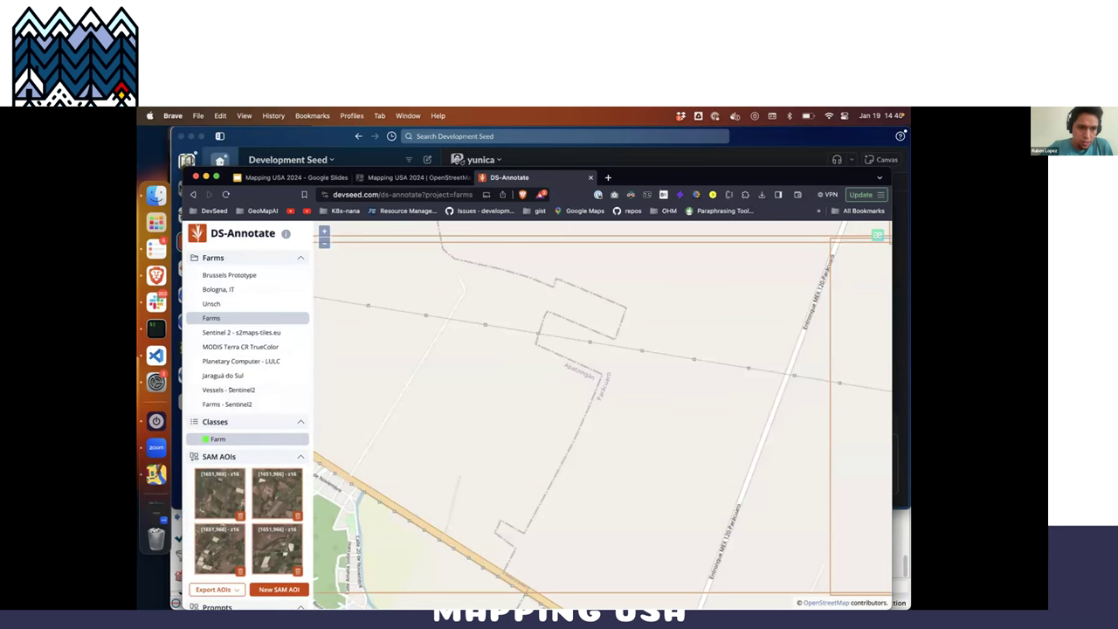
{"action": "left_click", "coordinate": [226, 403]}
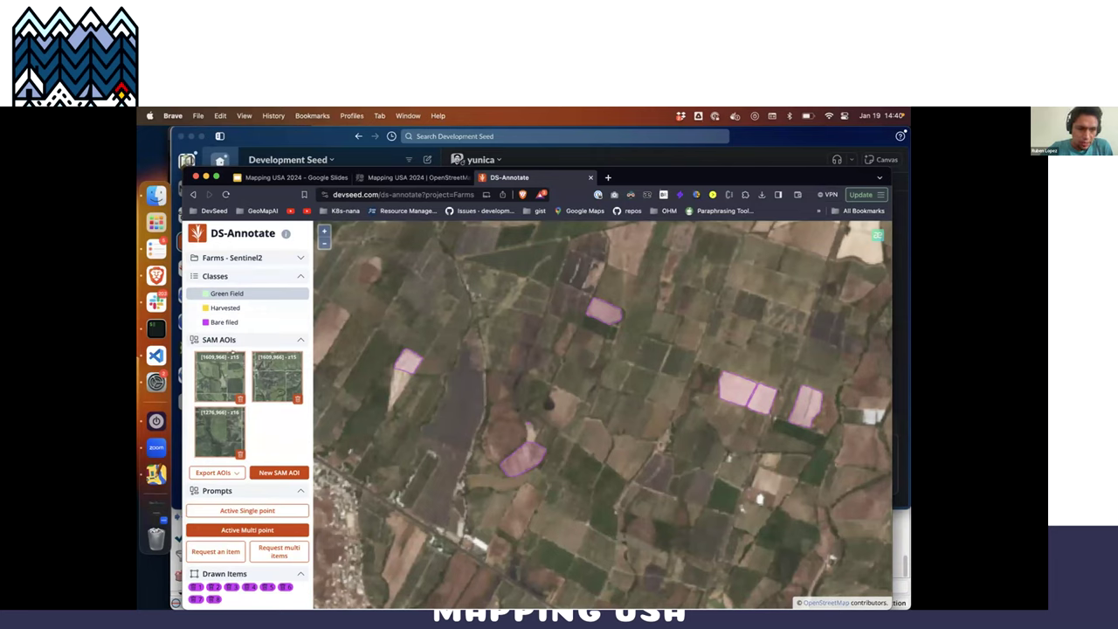
{"action": "left_click", "coordinate": [266, 255]}
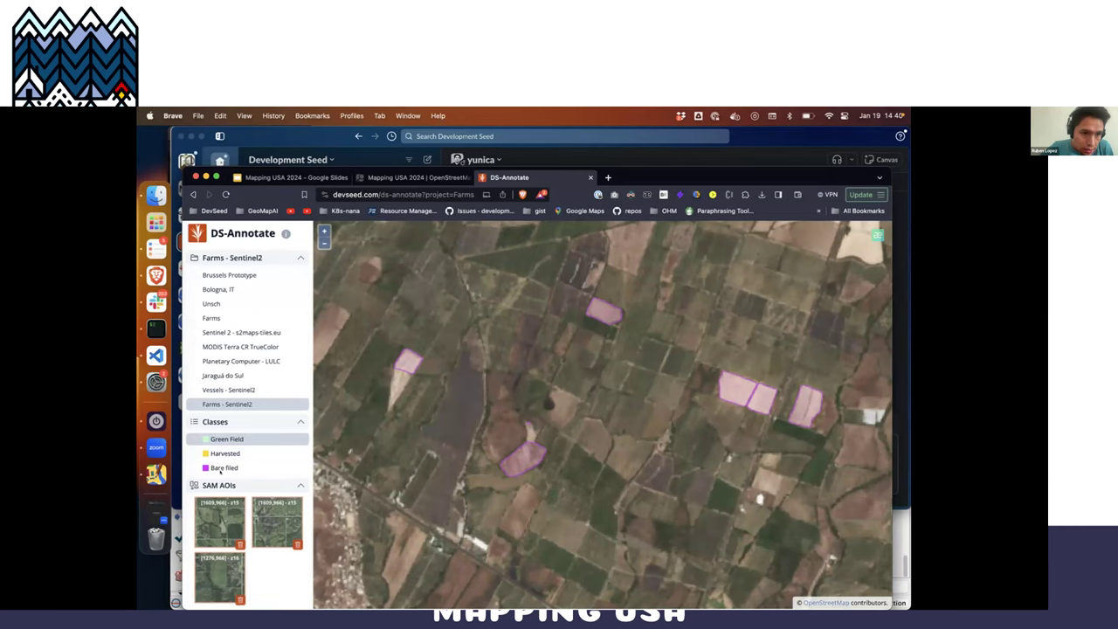
{"action": "scroll", "coordinate": [222, 470], "scroll_direction": "down", "scroll_amount": 2}
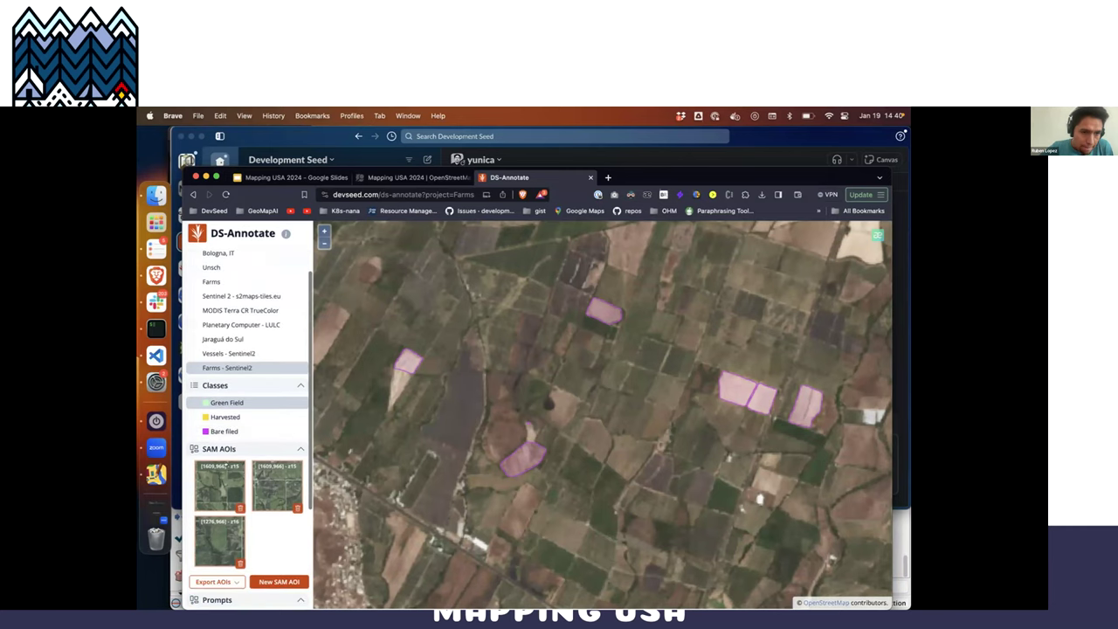
{"action": "scroll", "coordinate": [223, 466], "scroll_direction": "down", "scroll_amount": 1}
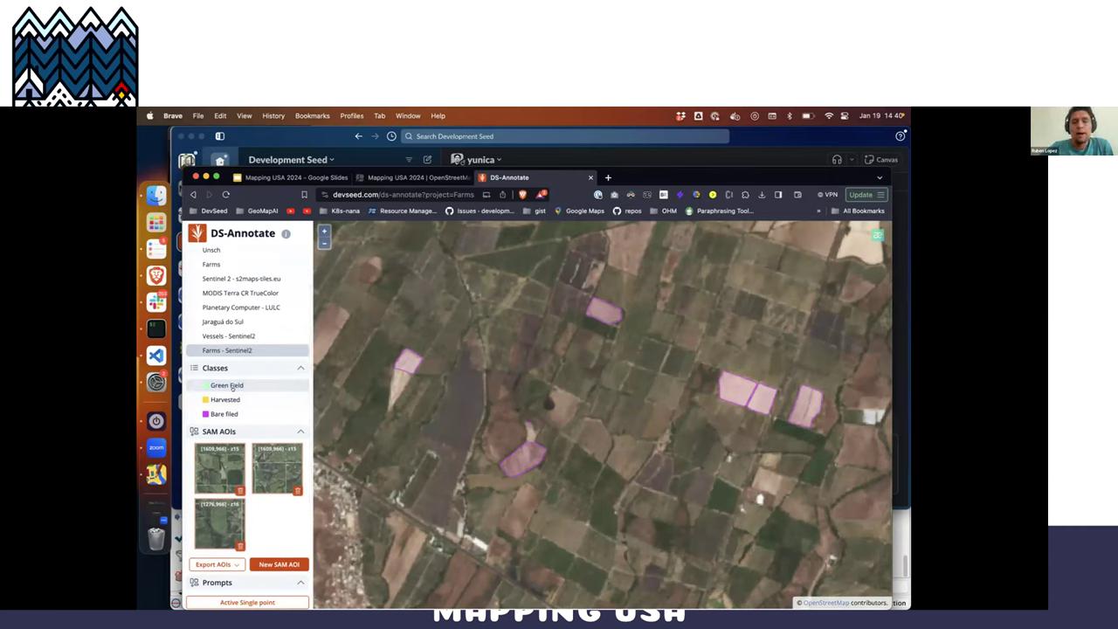
{"action": "left_click", "coordinate": [229, 386]}
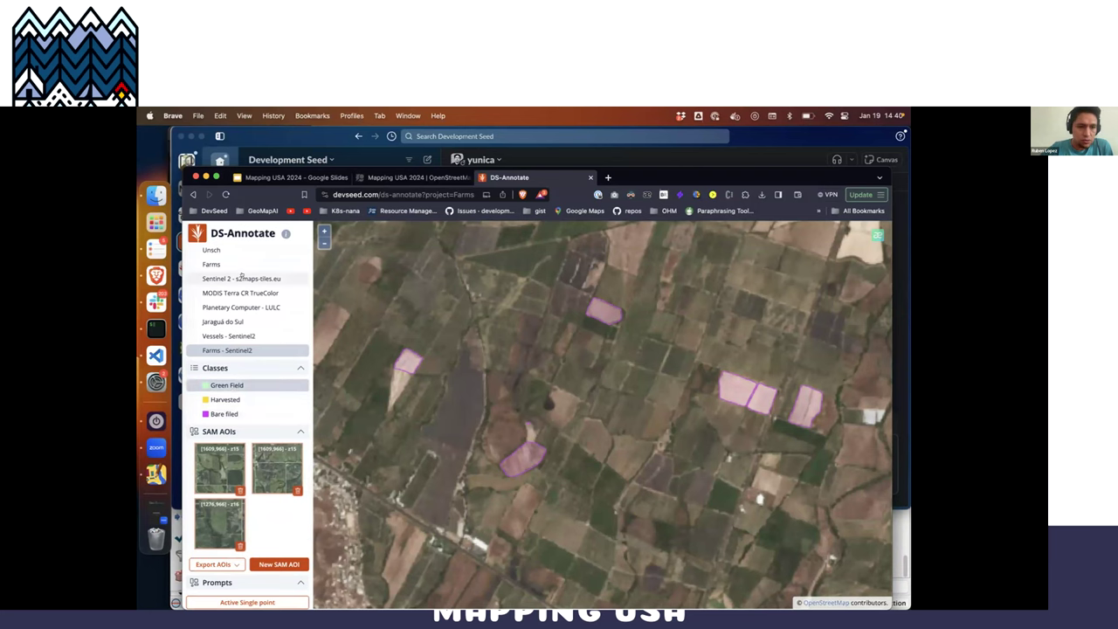
Step: Briefly view the Vessels - Sentinel2 project, then return to Farms - Sentinel2
{"action": "left_click", "coordinate": [225, 336]}
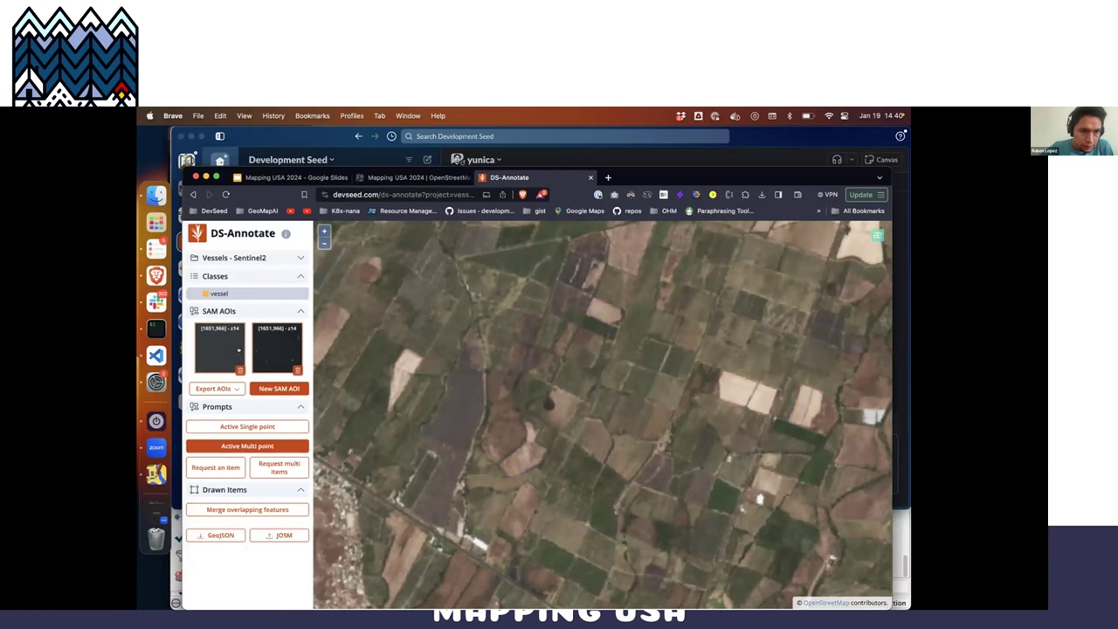
{"action": "left_click_drag", "start_coordinate": [442, 362], "coordinate": [460, 358]}
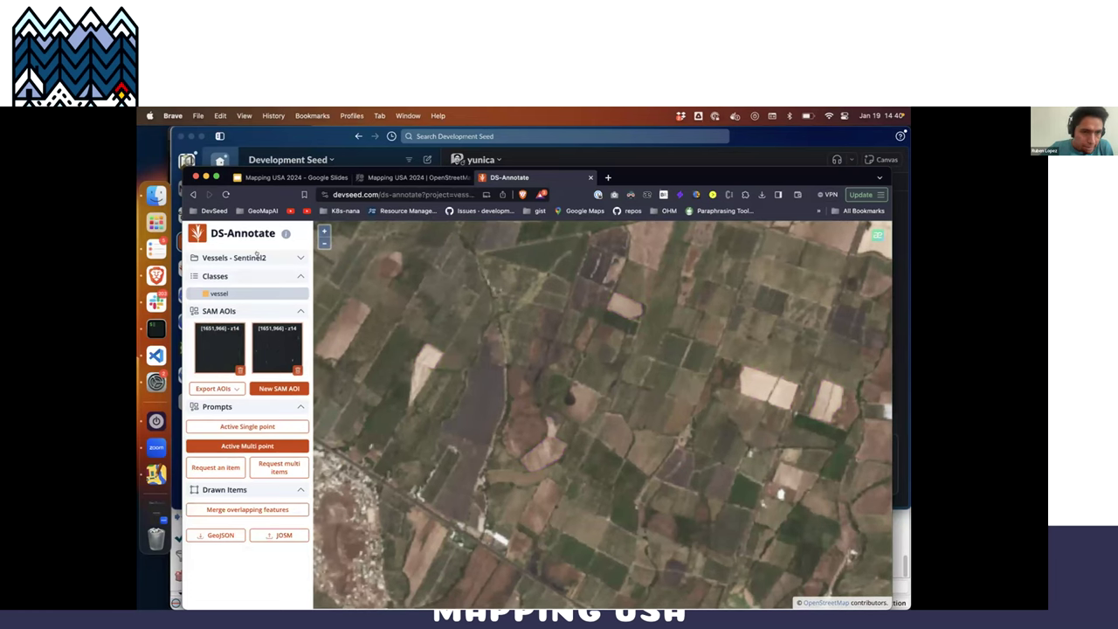
{"action": "left_click", "coordinate": [260, 258]}
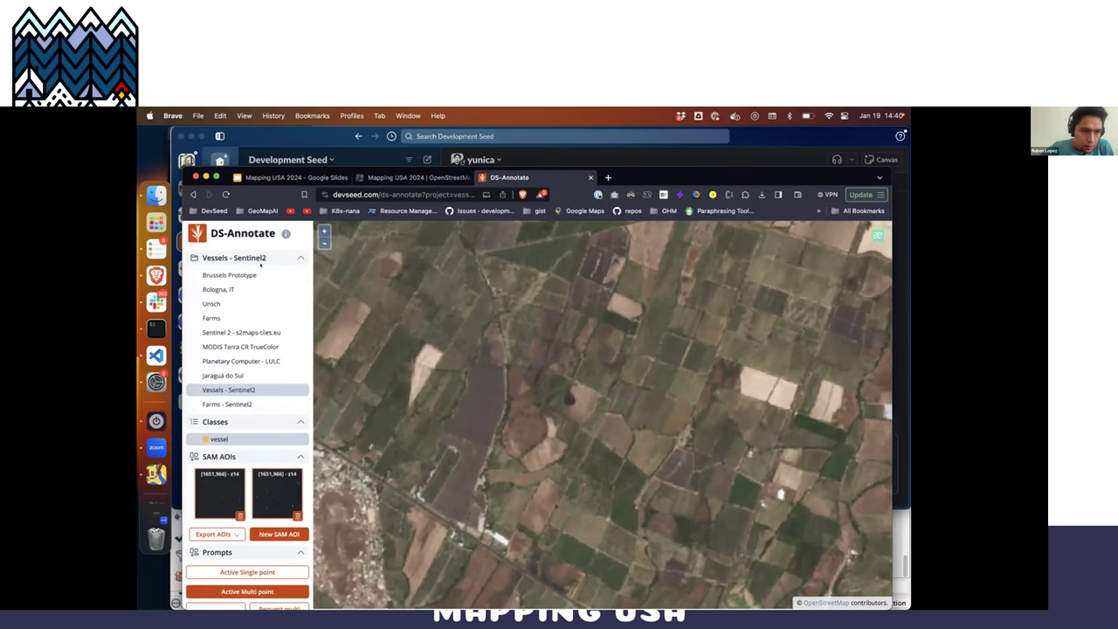
{"action": "left_click", "coordinate": [218, 404]}
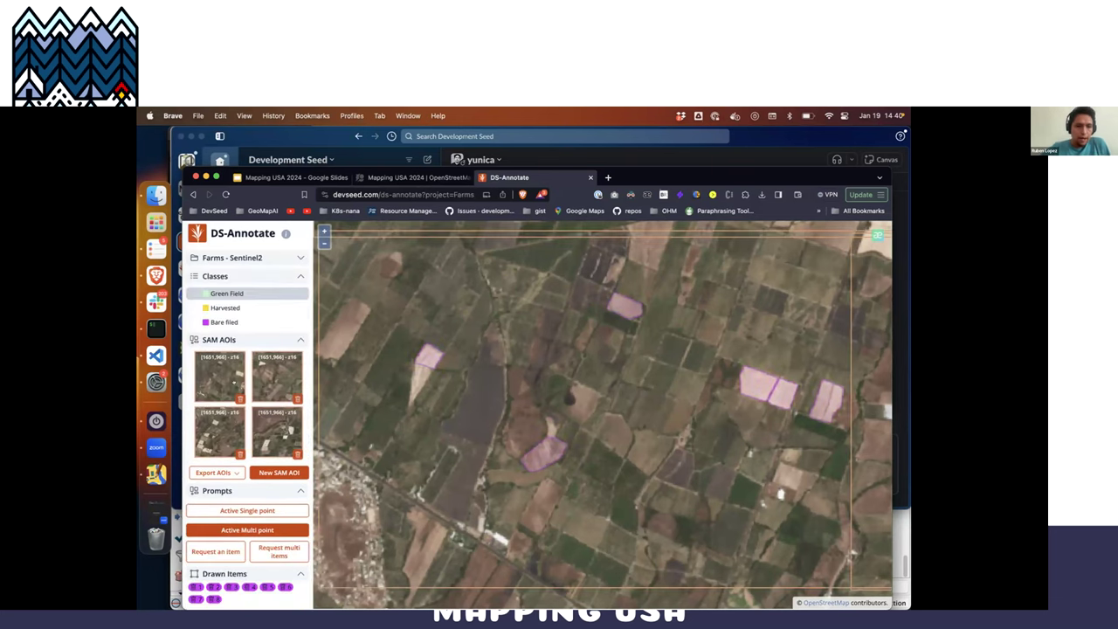
Step: Activate the fourth SAM AOI and segment a white field from a single prompt point
{"action": "left_click", "coordinate": [278, 431]}
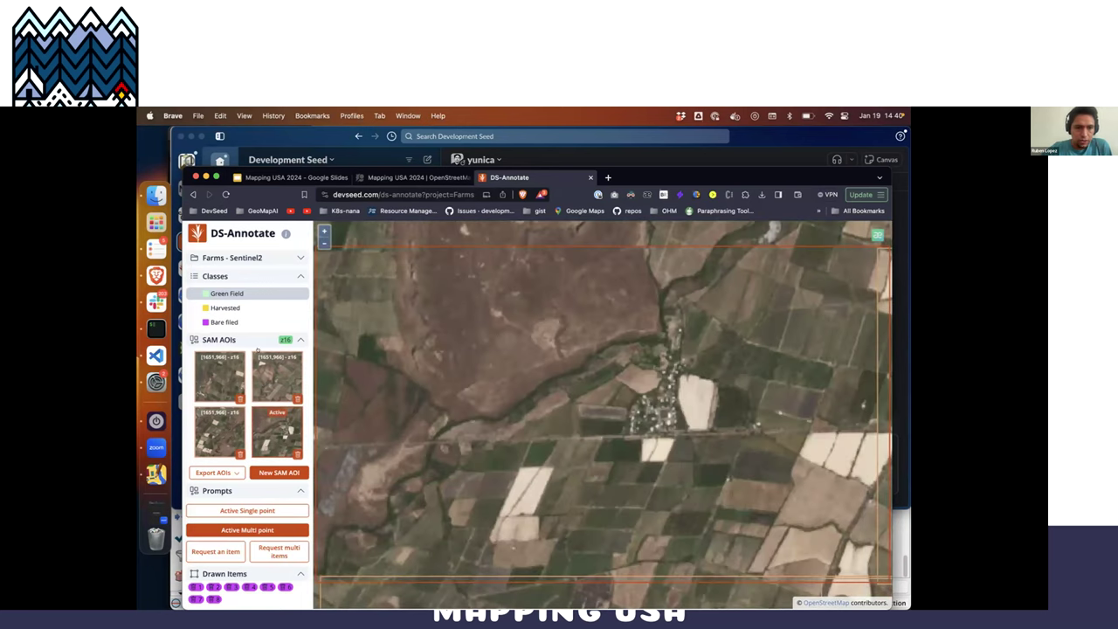
{"action": "left_click", "coordinate": [693, 403]}
{"action": "left_click", "coordinate": [247, 510]}
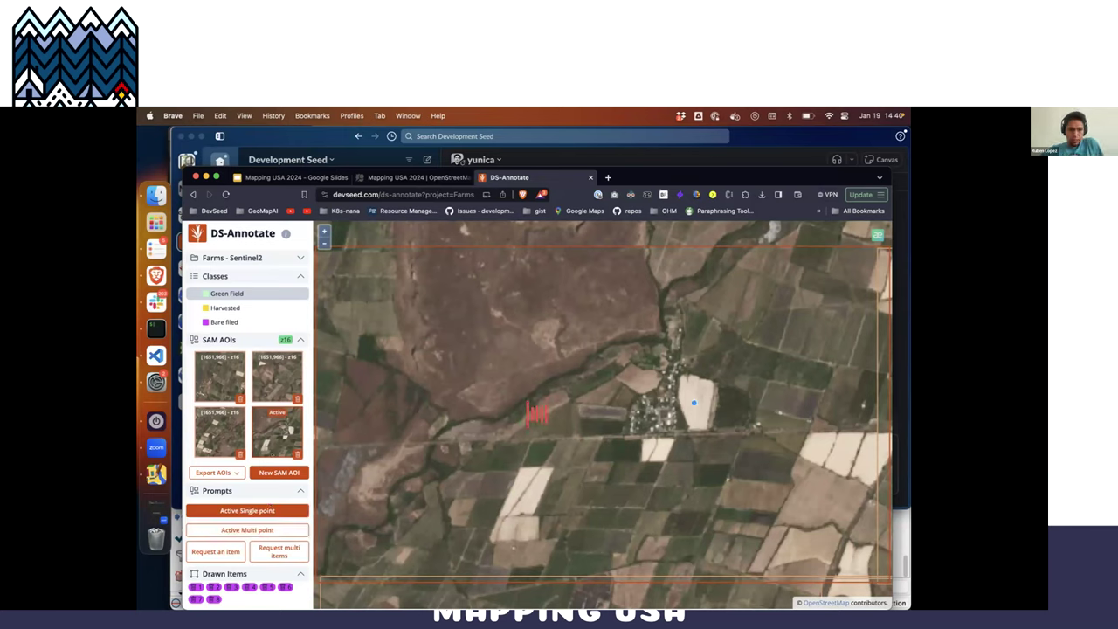
{"action": "left_click", "coordinate": [689, 381]}
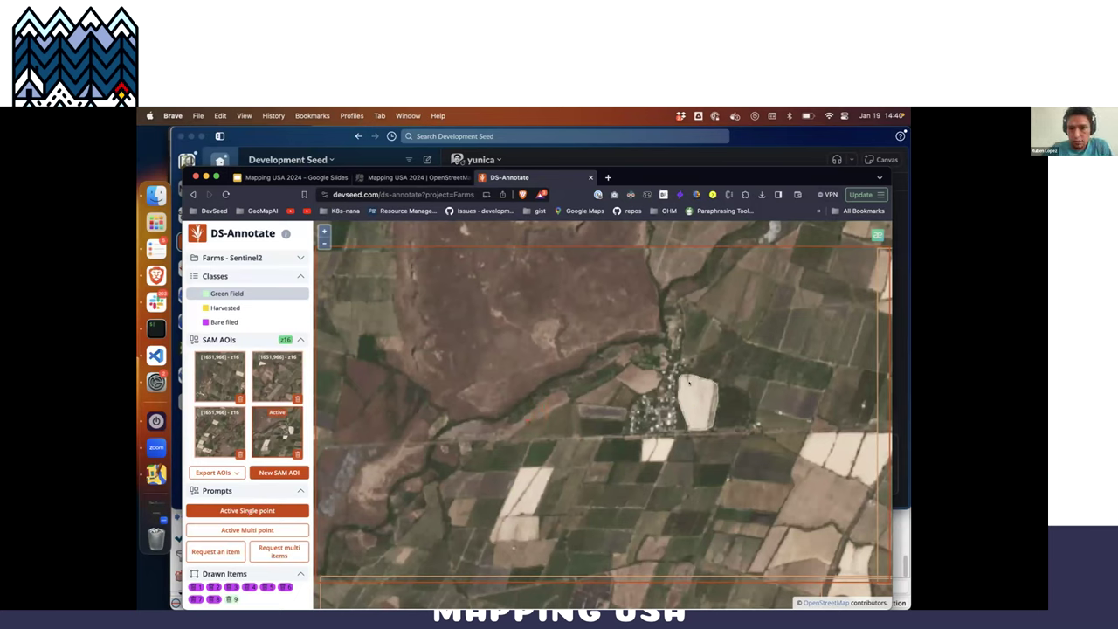
Step: Place multi-point prompts on the lower-left and right-hand white fields and segment them together
{"action": "left_click", "coordinate": [256, 529]}
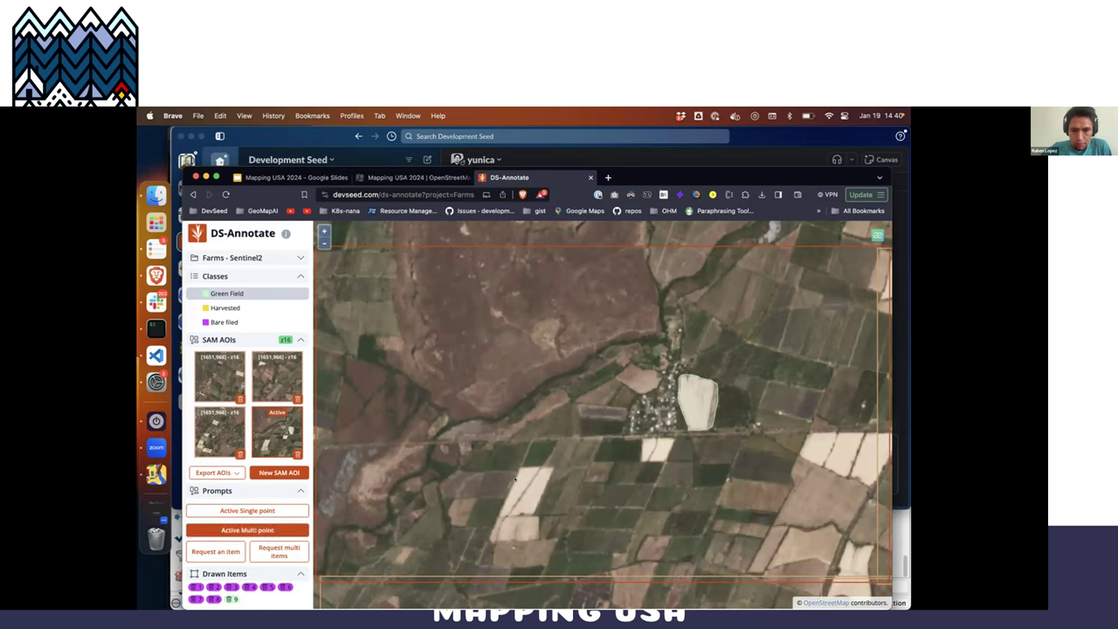
{"action": "left_click", "coordinate": [532, 492]}
{"action": "left_click", "coordinate": [521, 480]}
{"action": "left_click", "coordinate": [818, 445]}
{"action": "left_click", "coordinate": [842, 448]}
{"action": "left_click", "coordinate": [864, 457]}
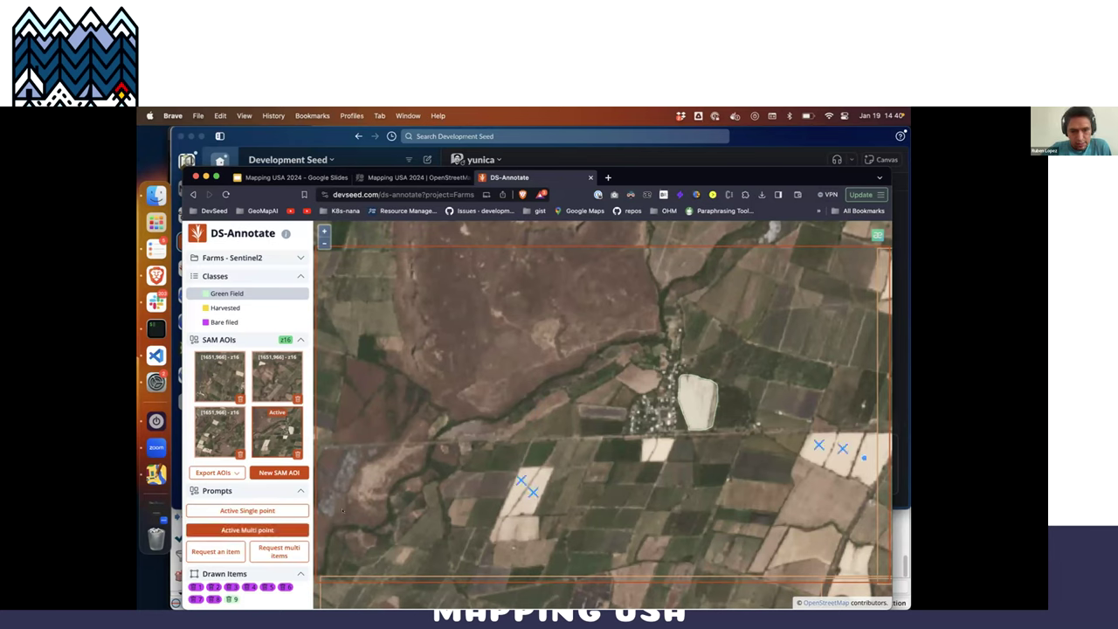
{"action": "left_click", "coordinate": [279, 550]}
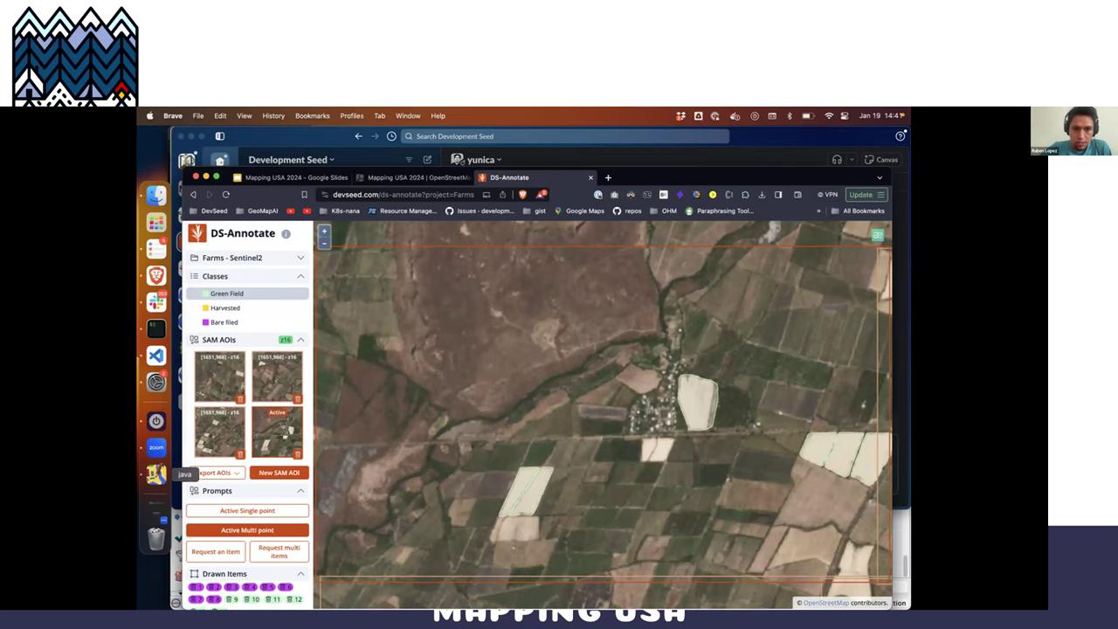
{"action": "left_click", "coordinate": [155, 475]}
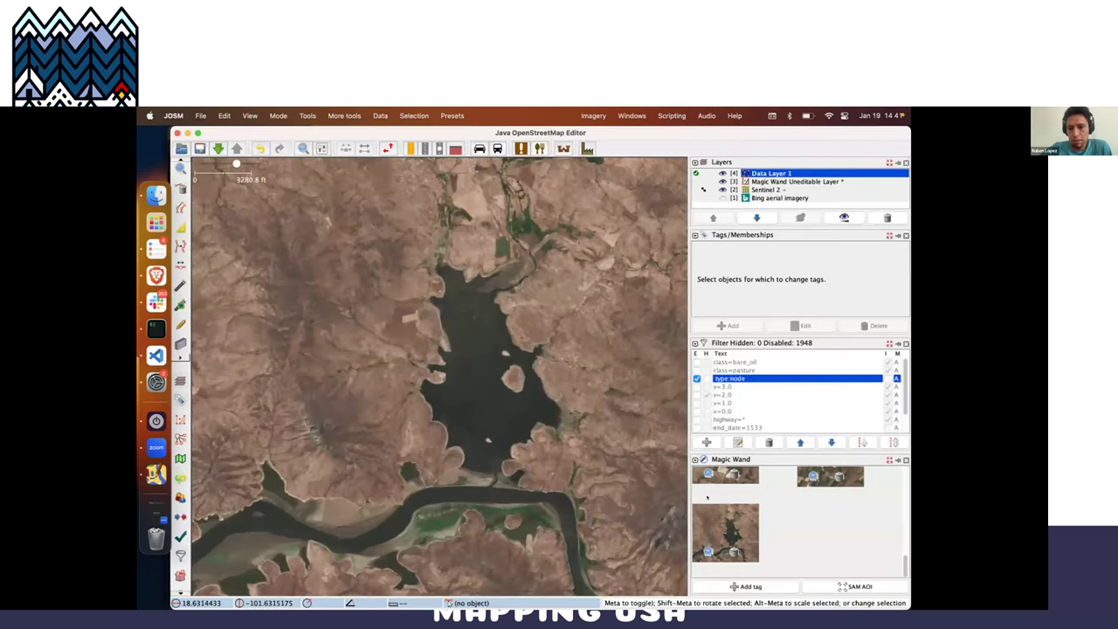
Step: Jump to a SAM image's farm fields and trace the pale central field with Magic Wand
{"action": "scroll", "coordinate": [747, 514], "scroll_direction": "up", "scroll_amount": 1}
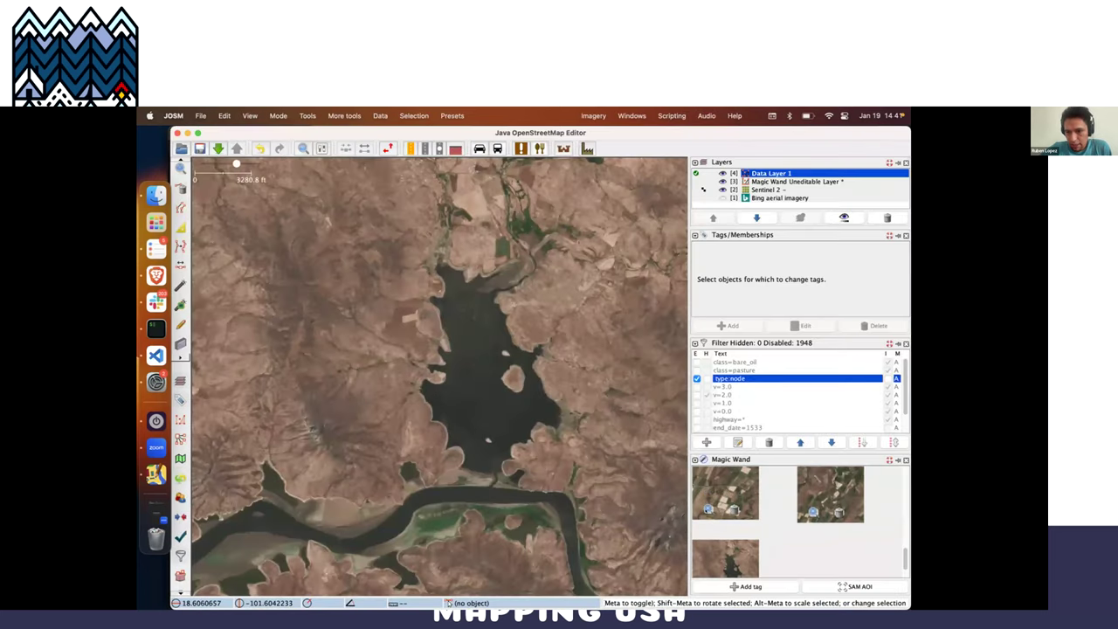
{"action": "left_click", "coordinate": [708, 509]}
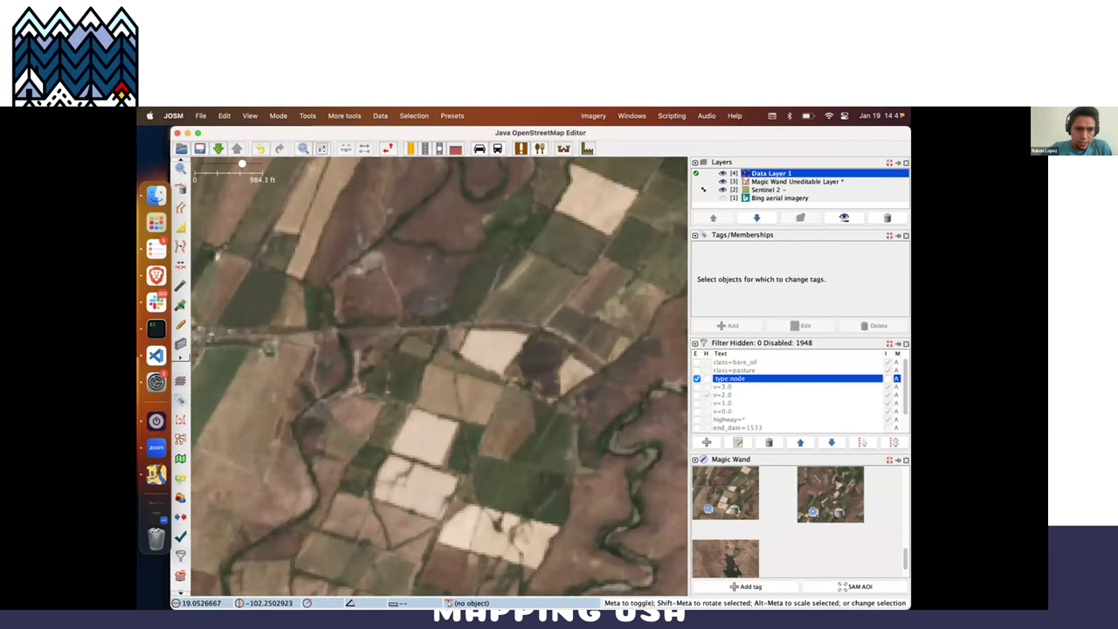
{"action": "key", "text": "w"}
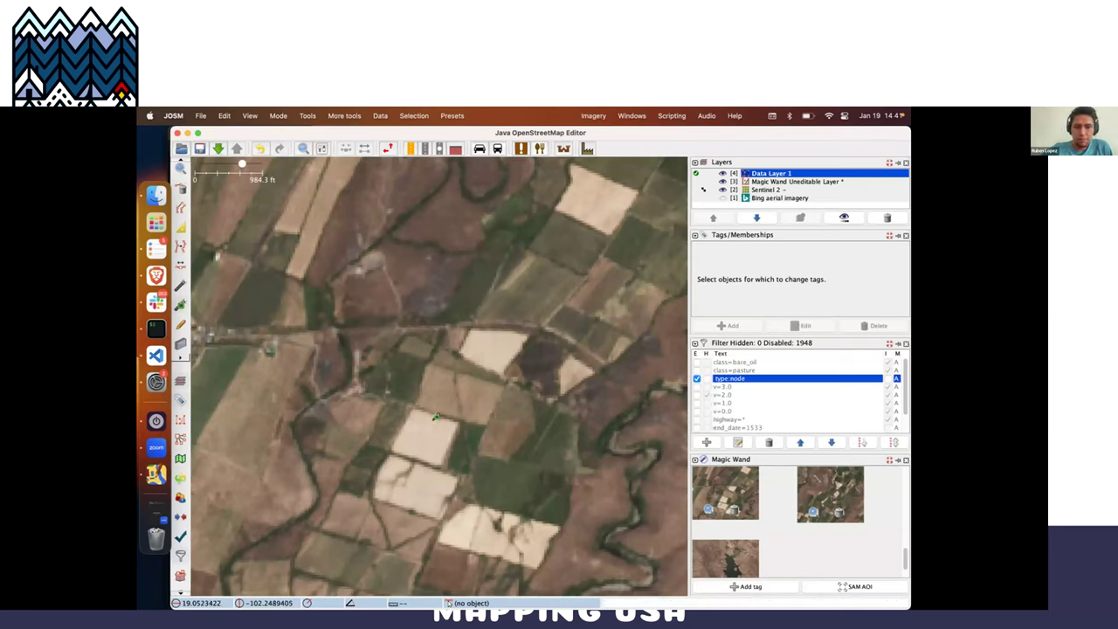
{"action": "left_click", "coordinate": [428, 455]}
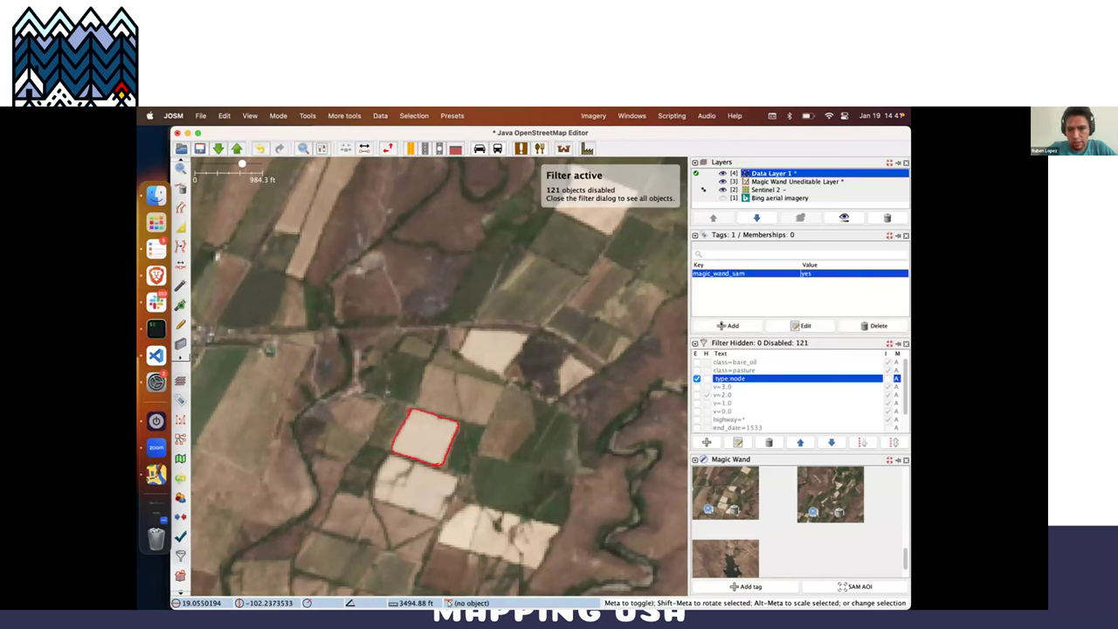
{"action": "key", "text": "alt+a"}
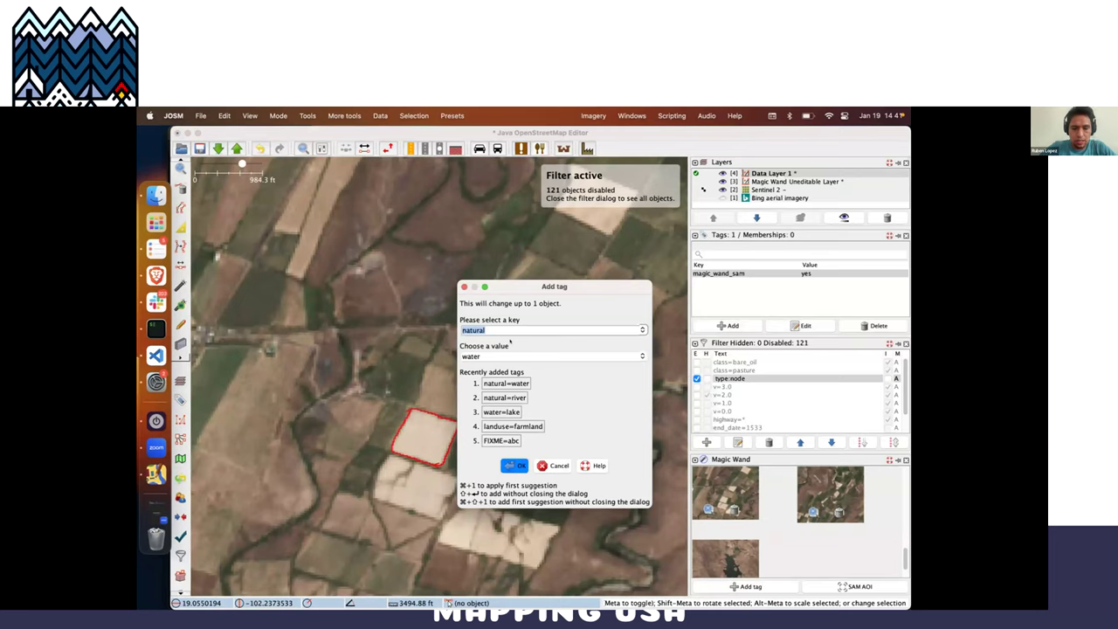
Step: Add the landuse=farmland tag to the field, deselect it, and jump to the reservoir
{"action": "type", "text": "landuse"}
{"action": "key", "text": "Tab"}
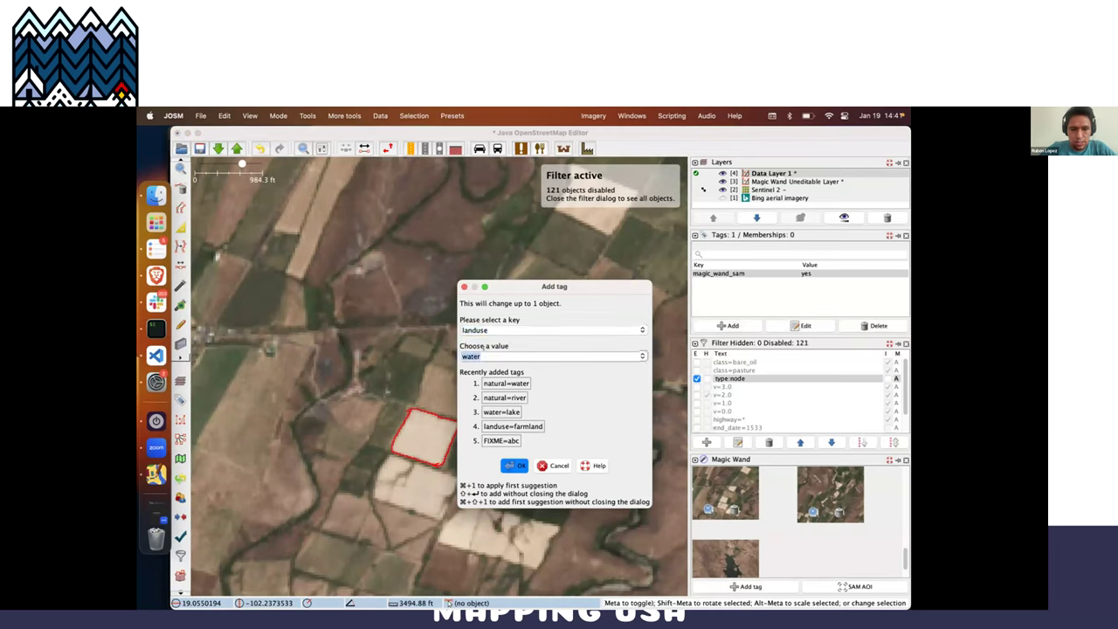
{"action": "type", "text": "farmland"}
{"action": "key", "text": "Return"}
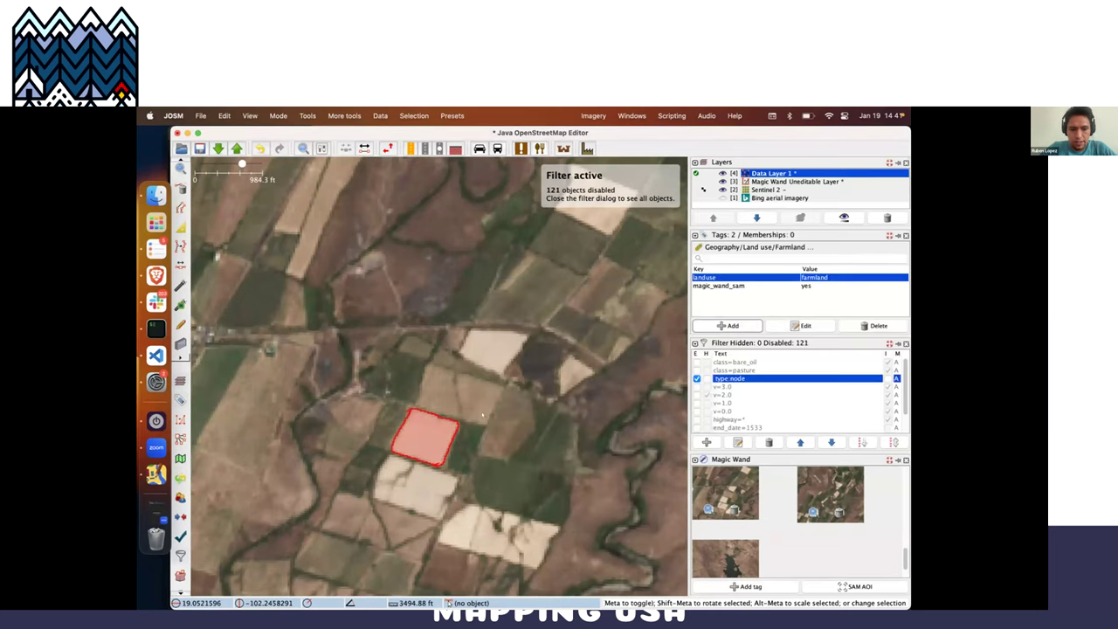
{"action": "key", "text": "Escape"}
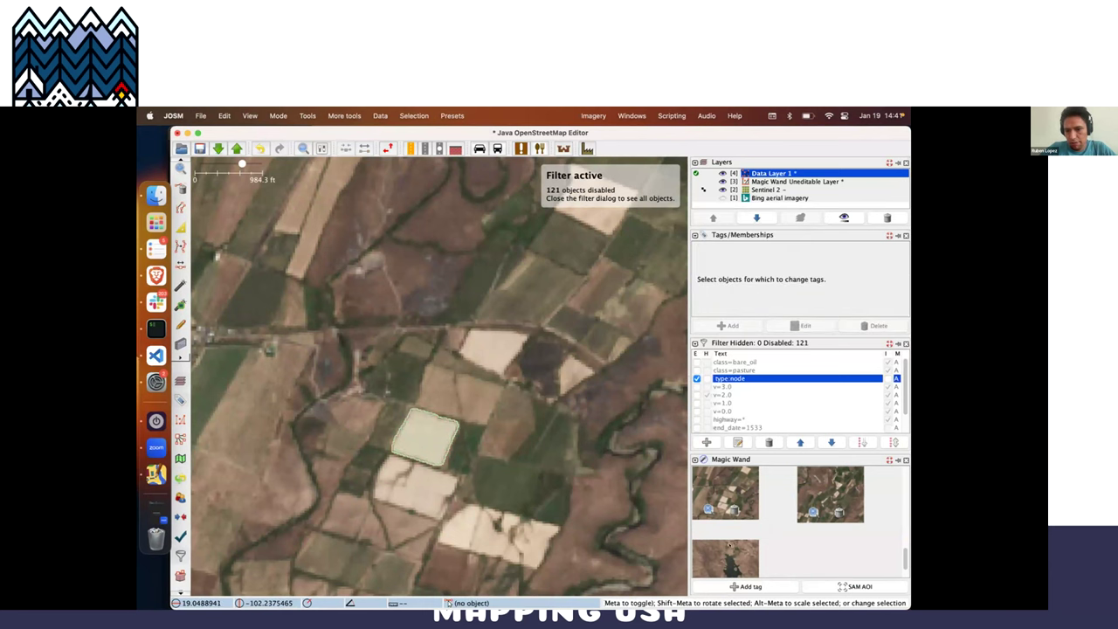
{"action": "scroll", "coordinate": [728, 545], "scroll_direction": "down", "scroll_amount": 2}
{"action": "left_click", "coordinate": [728, 542]}
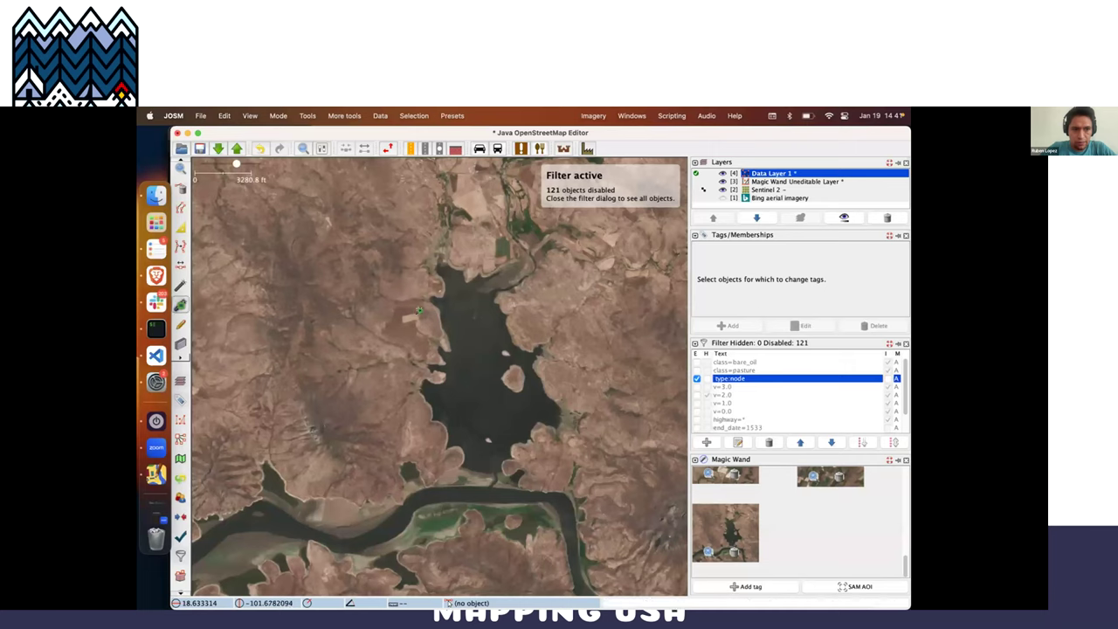
Step: Trace the reservoir outline with Magic Wand and tag it landuse=farmland
{"action": "left_click", "coordinate": [468, 367]}
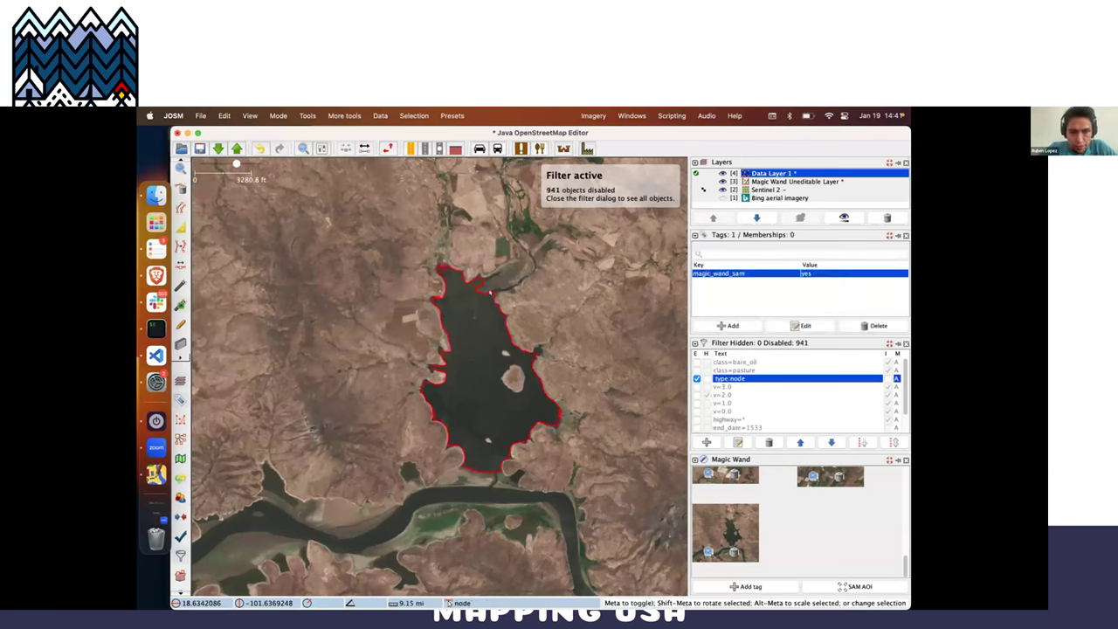
{"action": "left_click", "coordinate": [742, 325]}
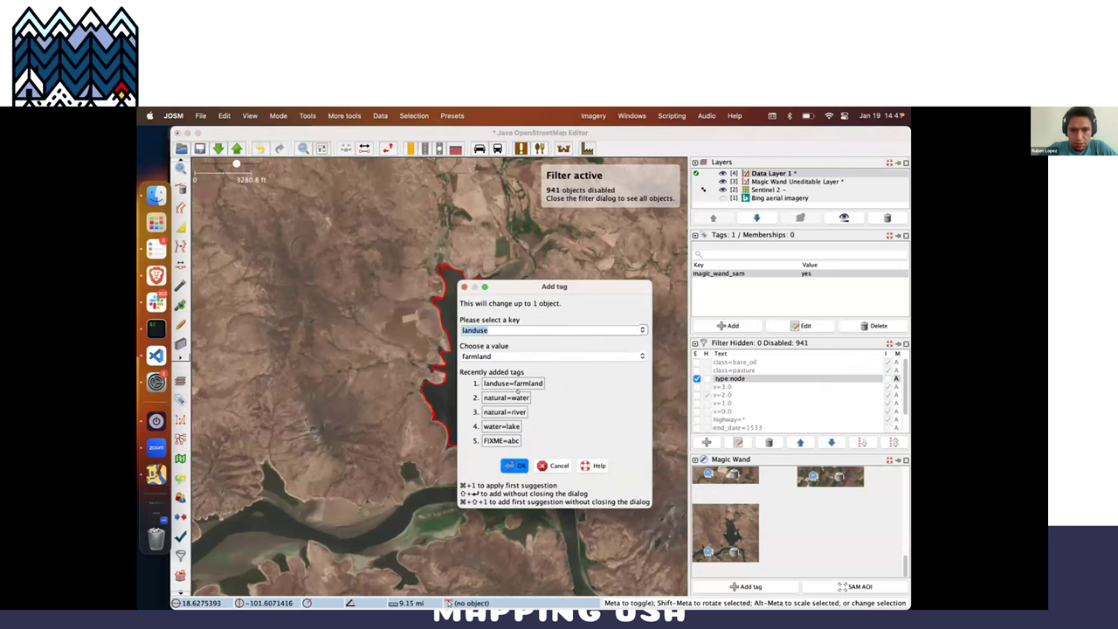
{"action": "left_click", "coordinate": [514, 465]}
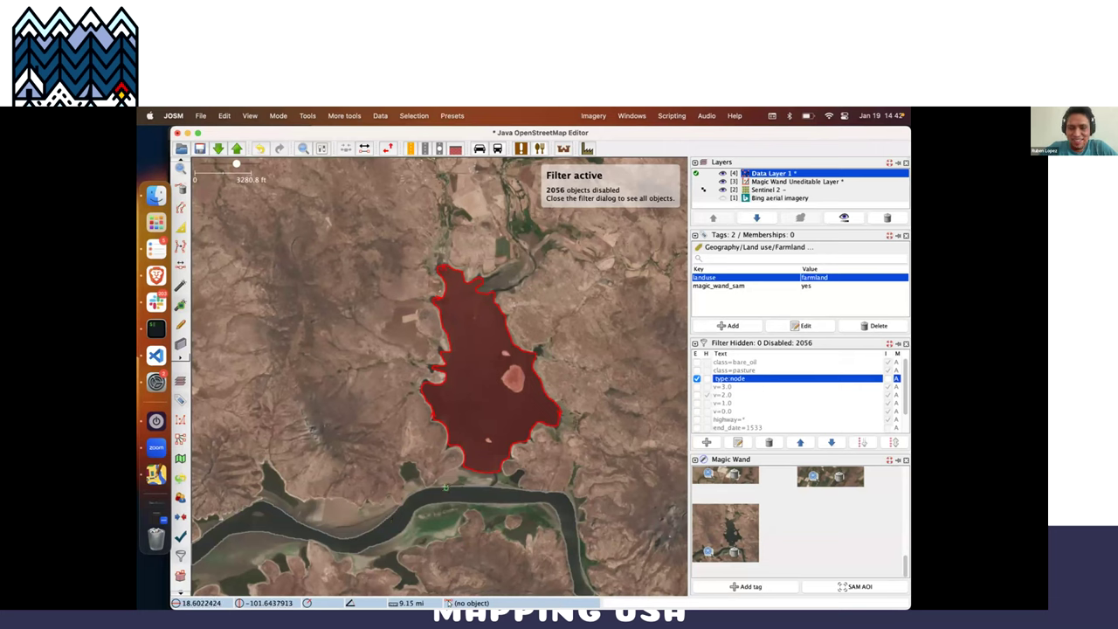
Step: Trace the river channel just below the reservoir using the Magic Wand tool
{"action": "left_click", "coordinate": [453, 489]}
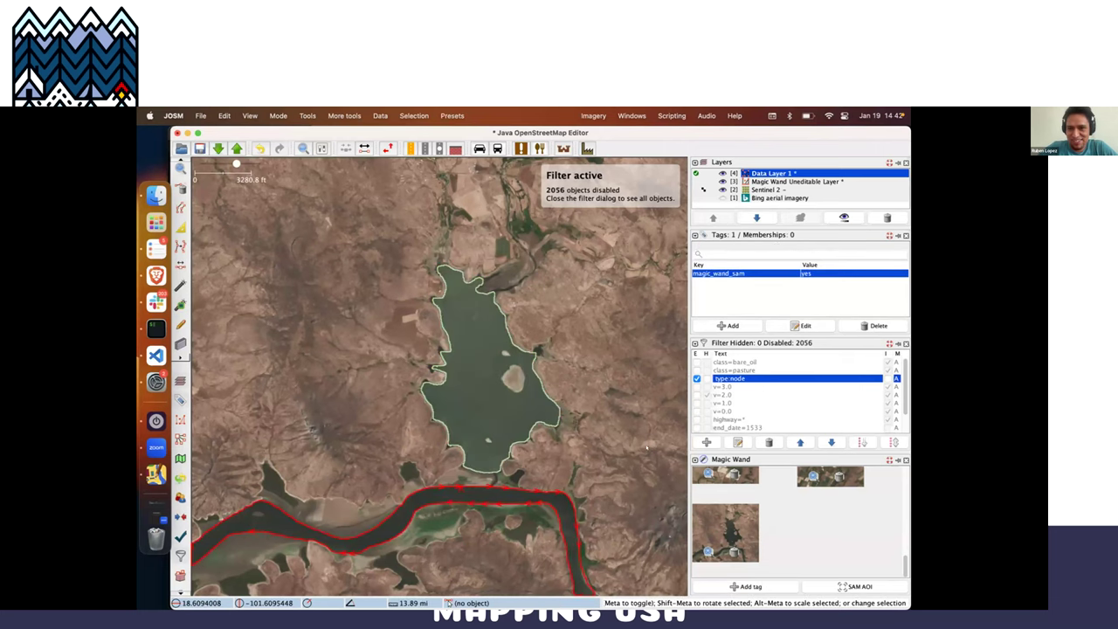